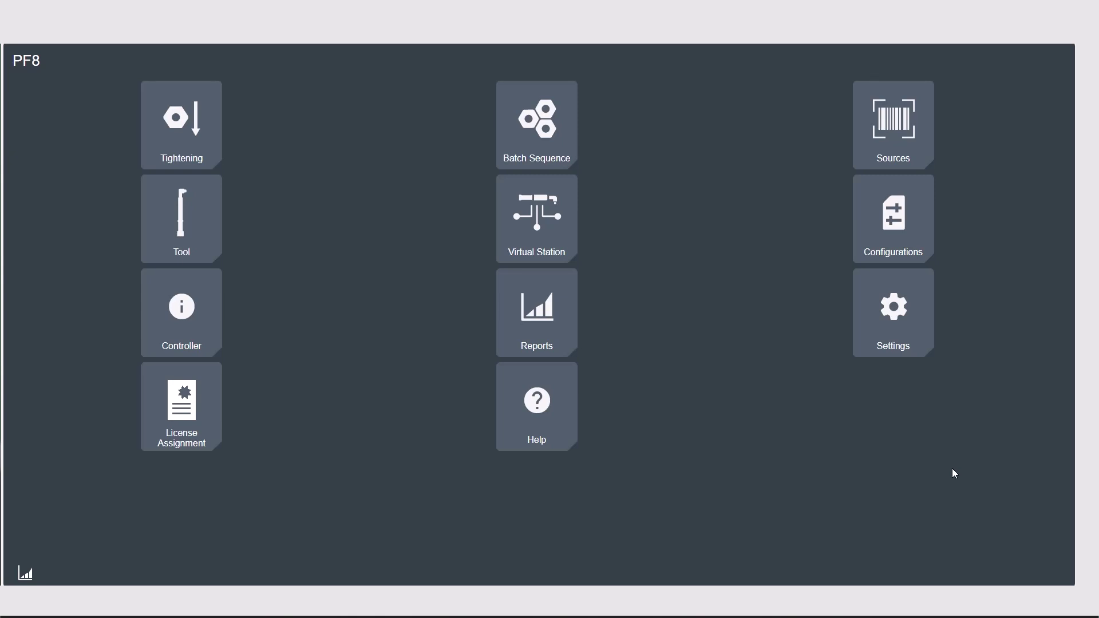
Add a new Source Batch from the Batch Sequence sources page.
{"action": "left_click", "coordinate": [914, 158]}
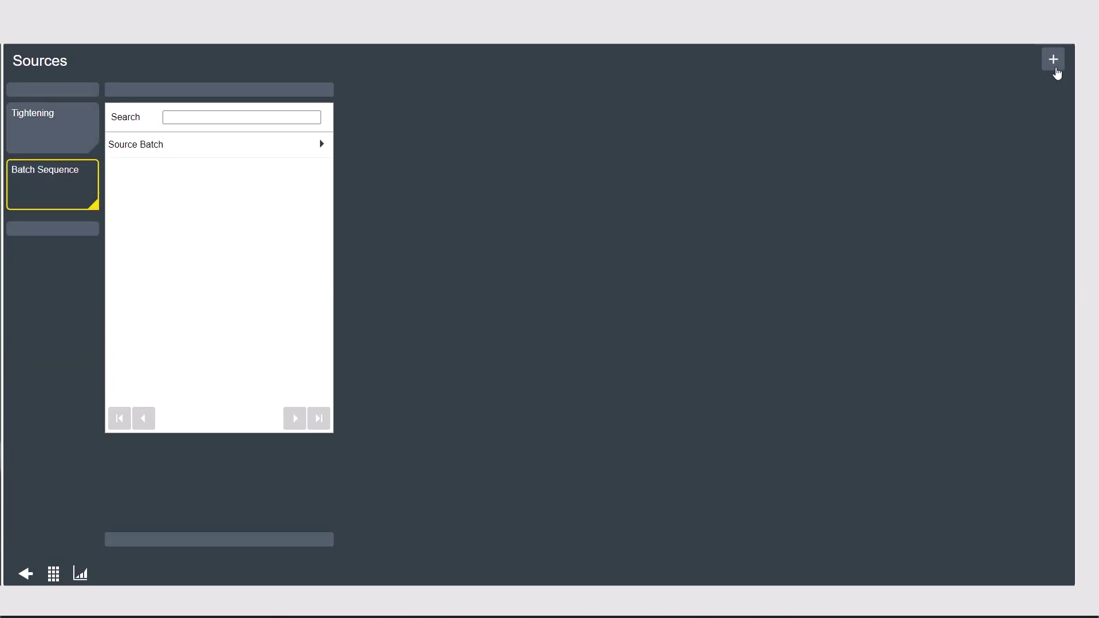
{"action": "left_click", "coordinate": [1054, 59]}
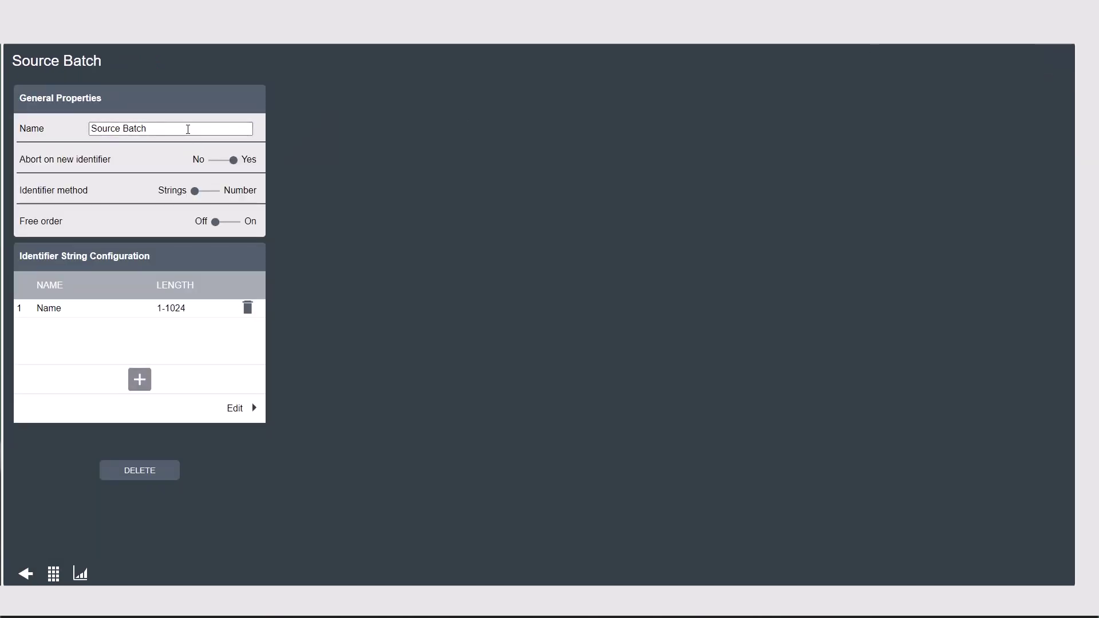
Rename the source to 'Source Batch Demo' and set Free order to Off.
{"action": "left_click", "coordinate": [185, 129]}
{"action": "left_click_drag", "start_coordinate": [185, 129], "coordinate": [3, 103]}
{"action": "type", "text": "E"}
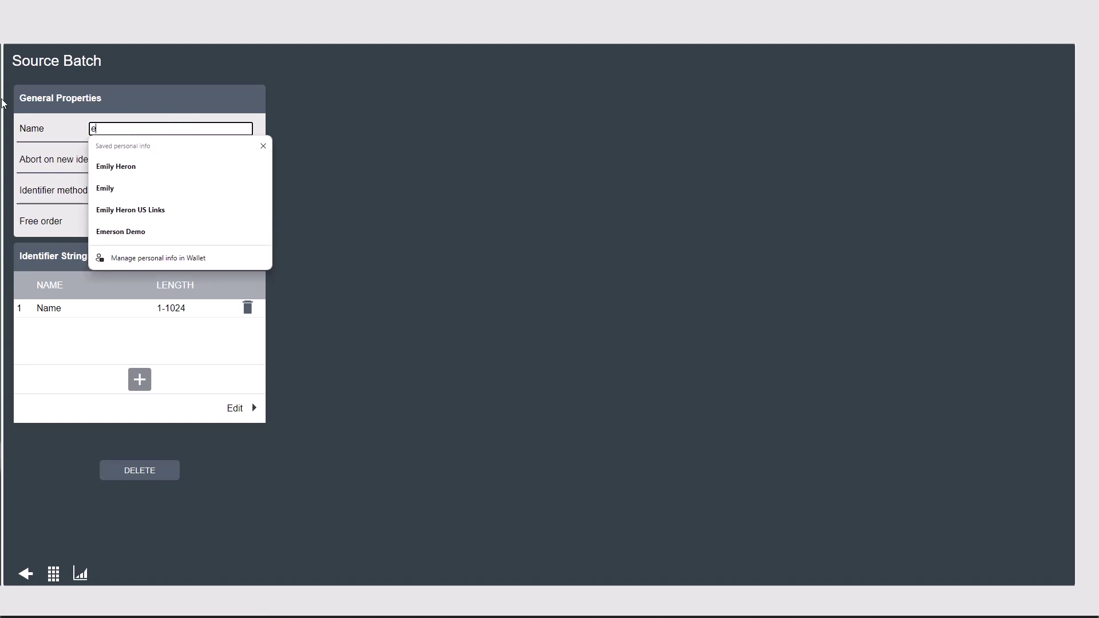
{"action": "key", "text": "BackSpace"}
{"action": "type", "text": "Source Batch Demo"}
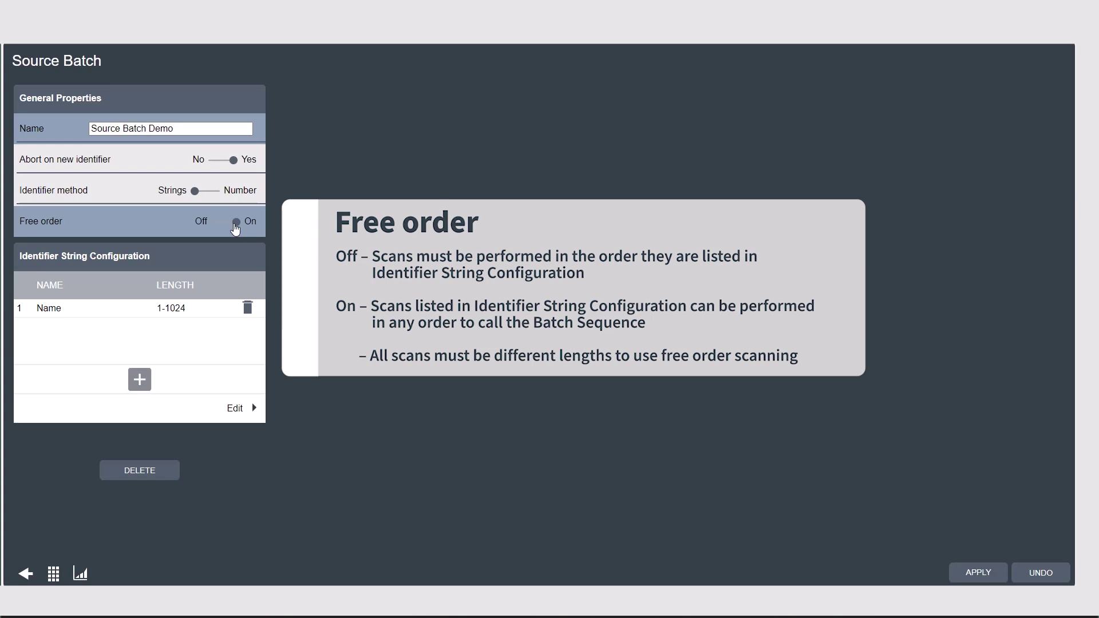
{"action": "left_click", "coordinate": [235, 225]}
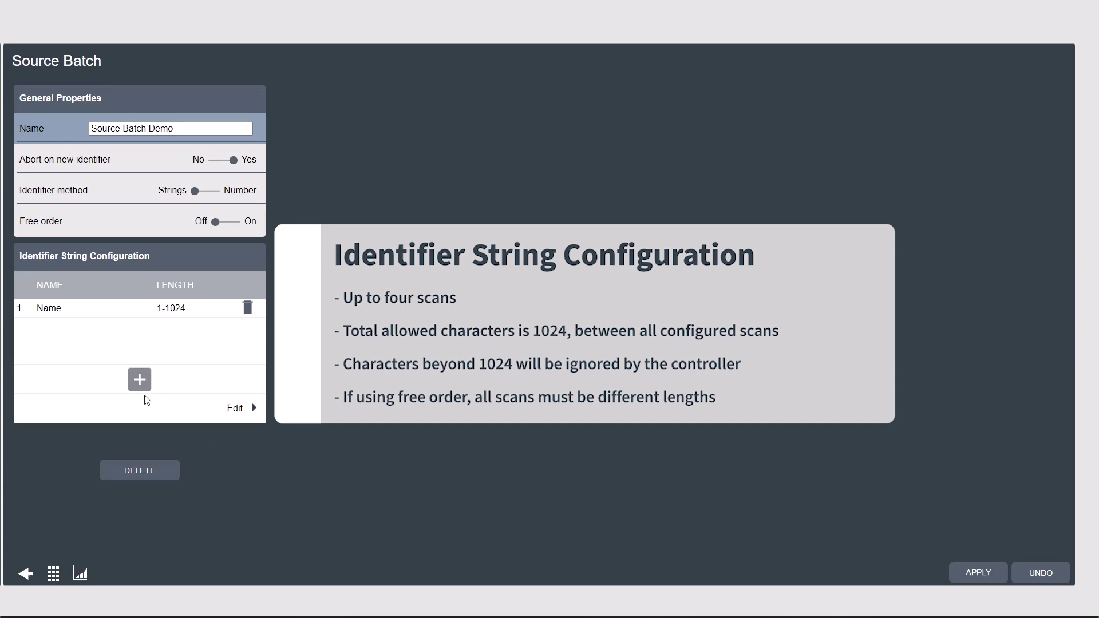
Add a second identifier string scan to Source Batch Demo.
{"action": "left_click", "coordinate": [140, 380]}
Open String 1's settings and set its length to 10.
{"action": "left_click", "coordinate": [88, 309]}
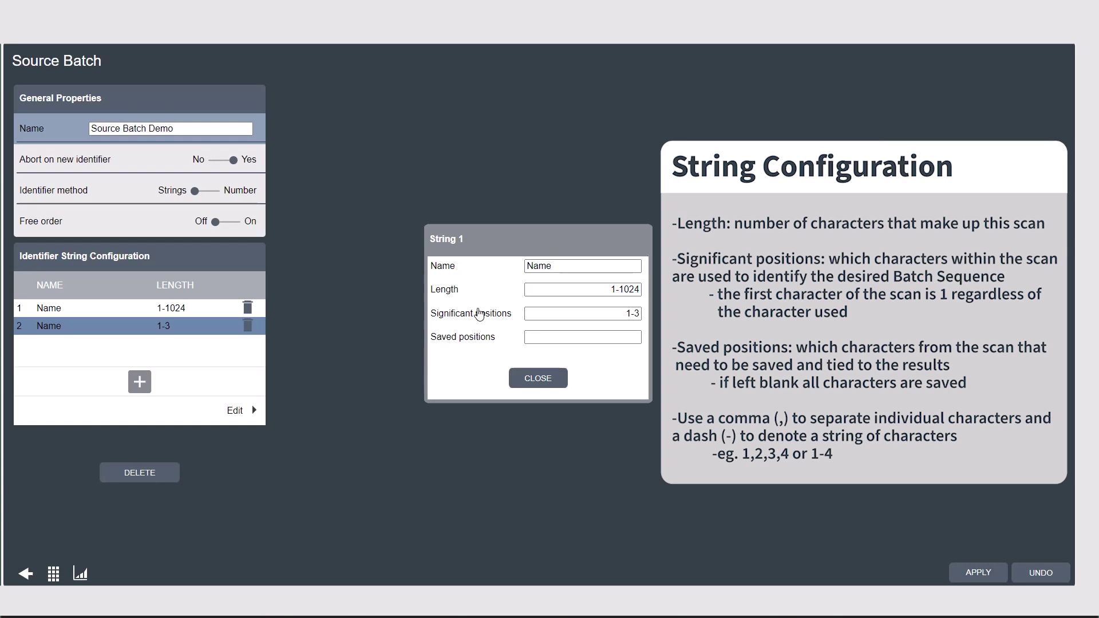
{"action": "left_click_drag", "start_coordinate": [640, 289], "coordinate": [610, 289]}
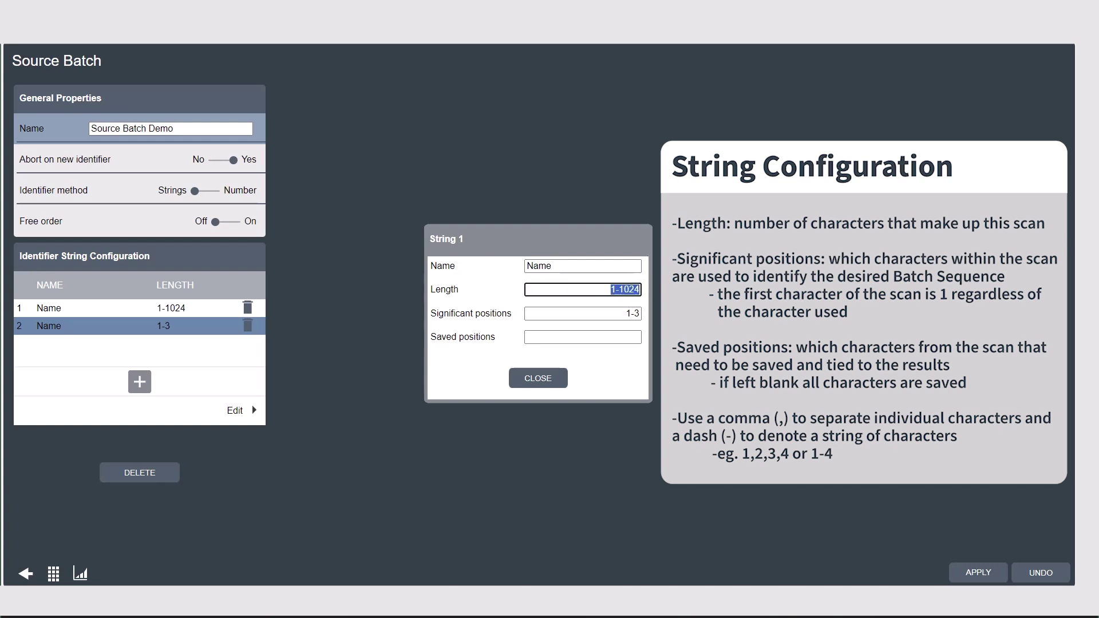
{"action": "type", "text": "10"}
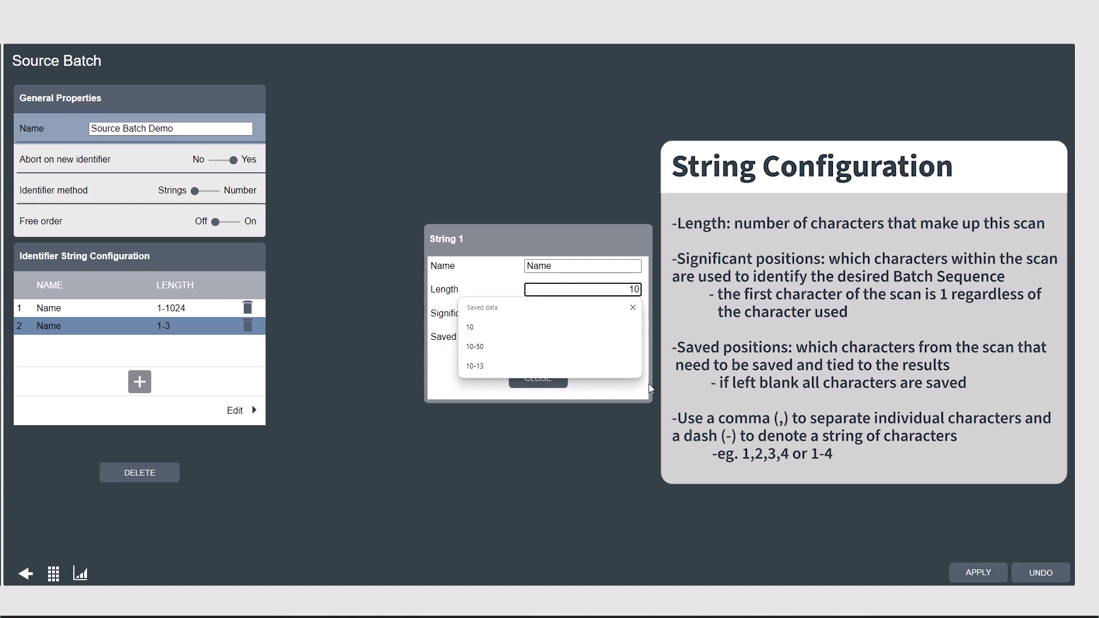
{"action": "left_click", "coordinate": [637, 391]}
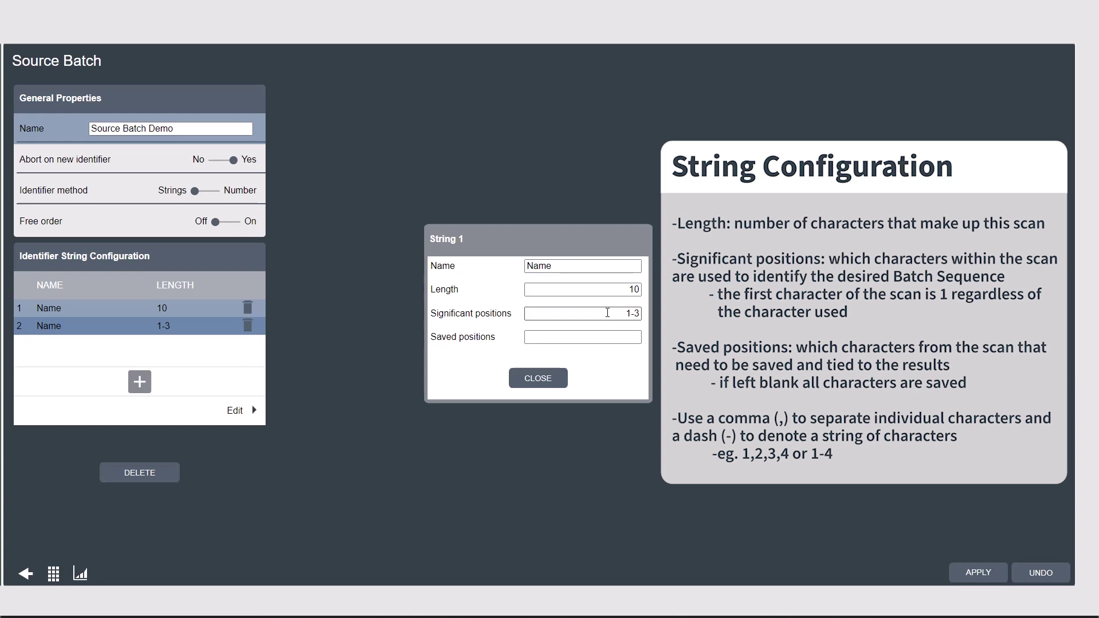
Set String 1's saved positions to 4-10.
{"action": "left_click", "coordinate": [616, 337]}
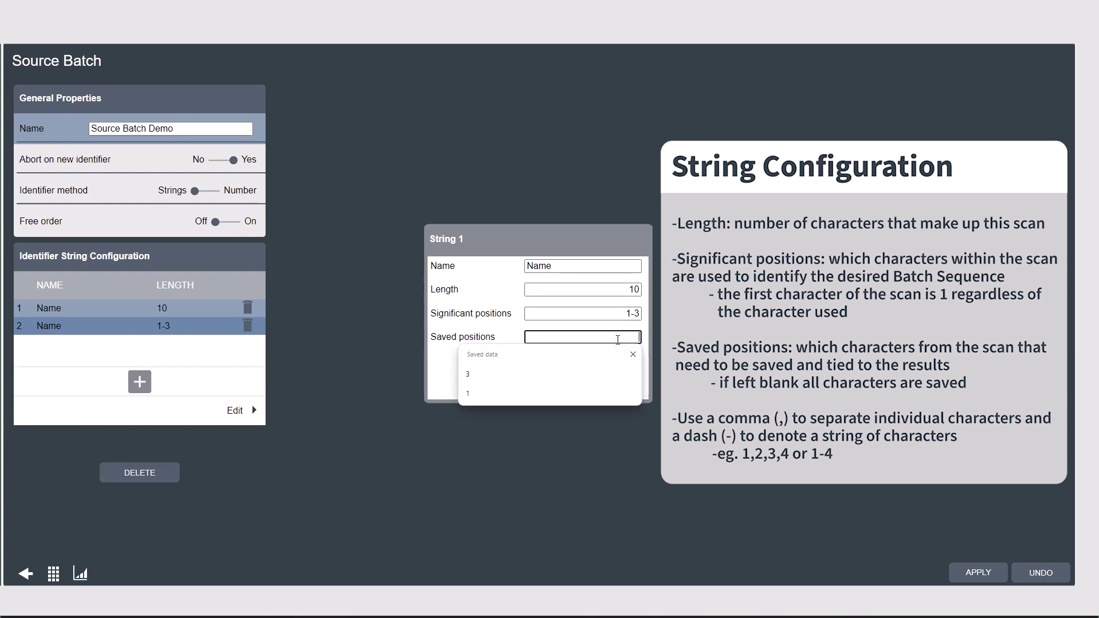
{"action": "left_click", "coordinate": [449, 363]}
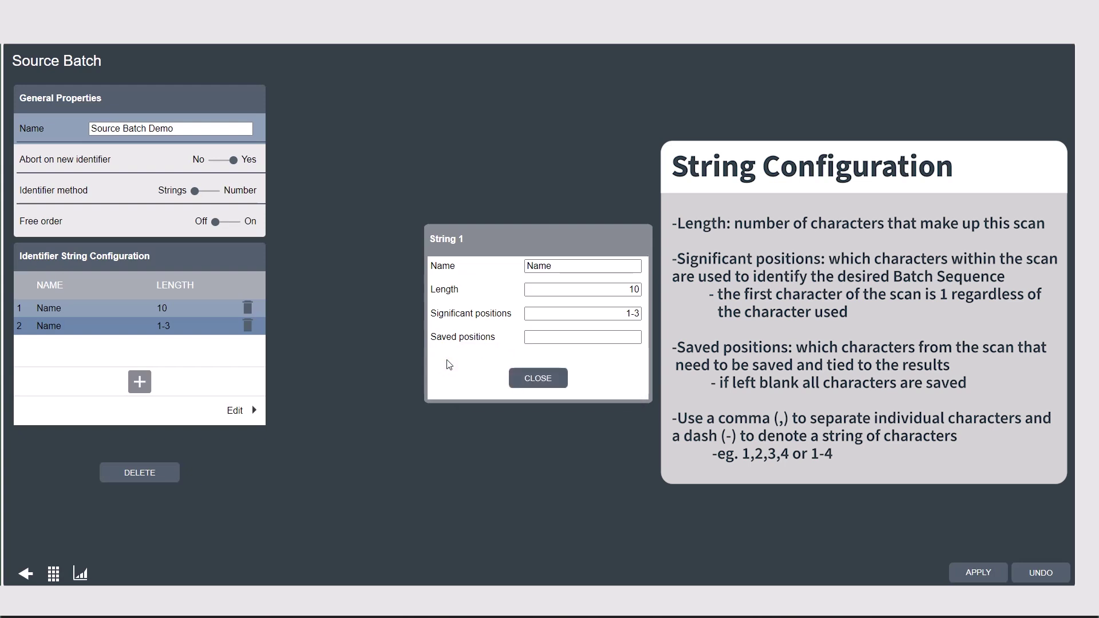
{"action": "left_click", "coordinate": [565, 336]}
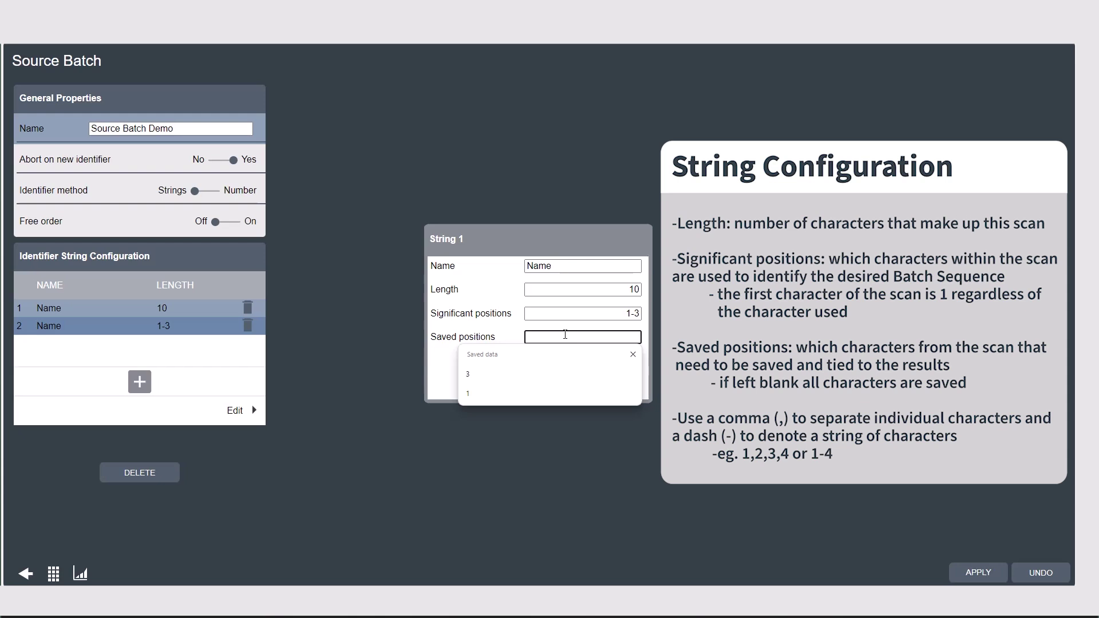
{"action": "type", "text": "4-7"}
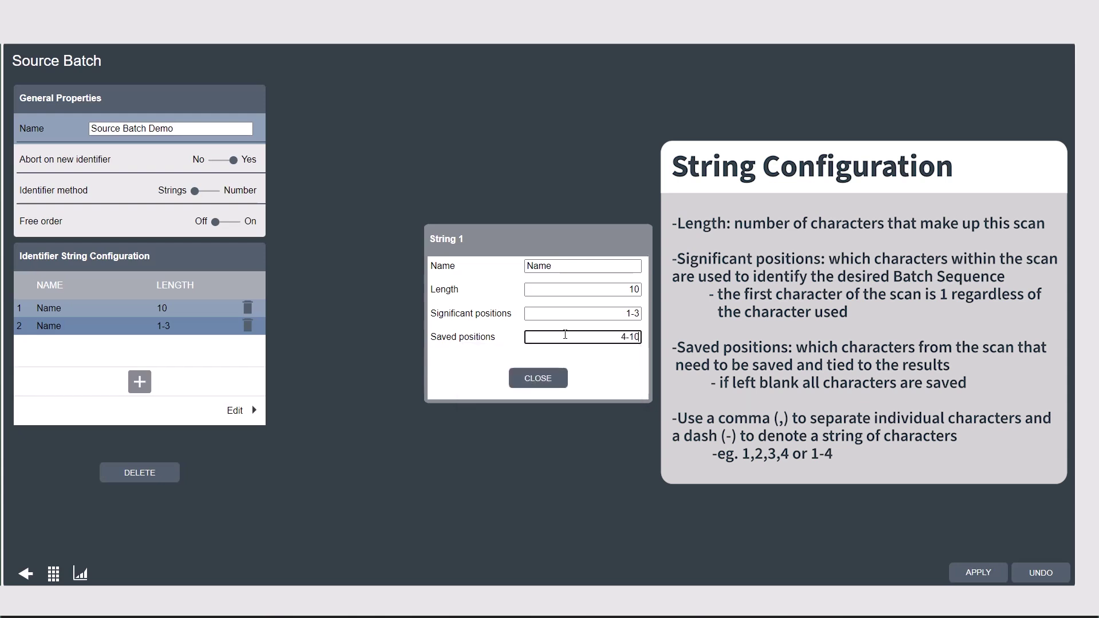
{"action": "key", "text": "BackSpace"}
{"action": "key", "text": "BackSpace"}
{"action": "key", "text": "BackSpace"}
{"action": "left_click", "coordinate": [565, 334]}
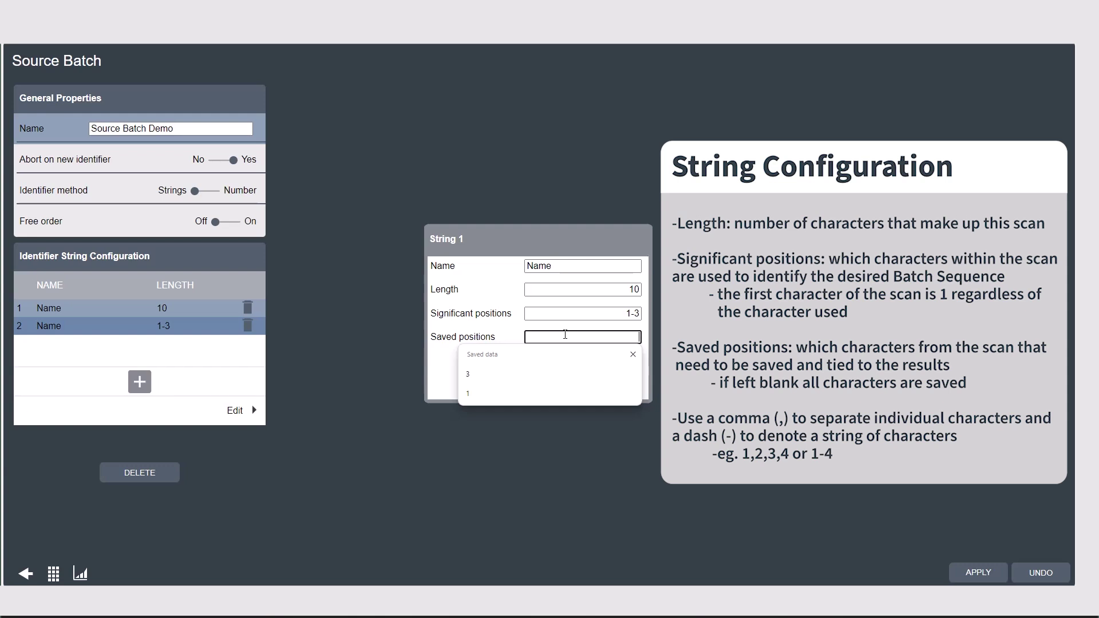
{"action": "type", "text": "4-10"}
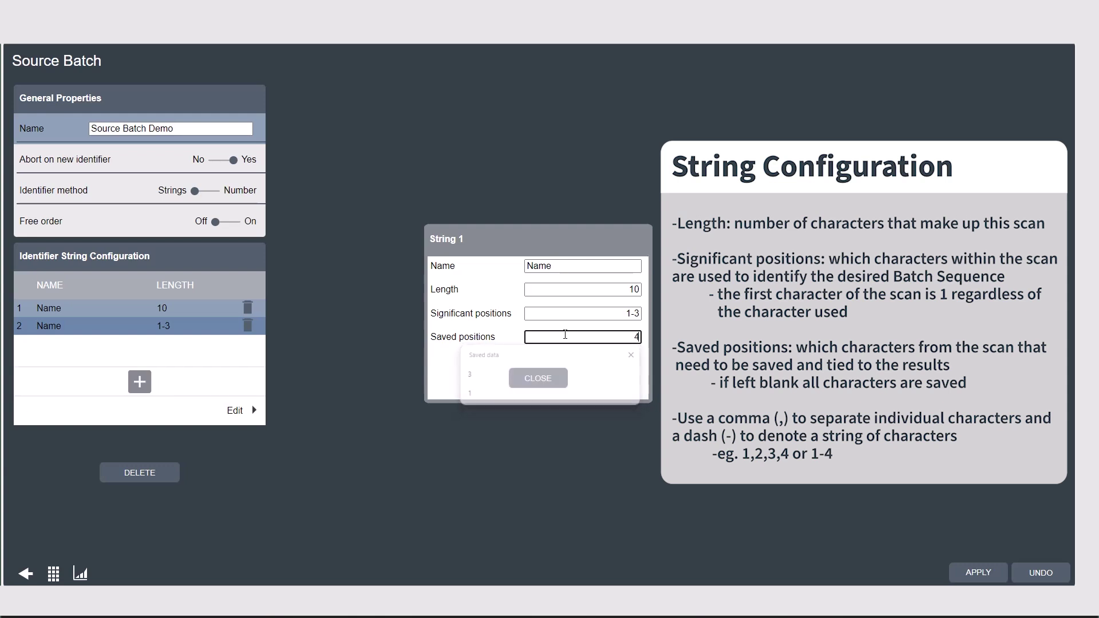
Set String 1's significant positions to 1-3 and close its dialog.
{"action": "left_click", "coordinate": [610, 314]}
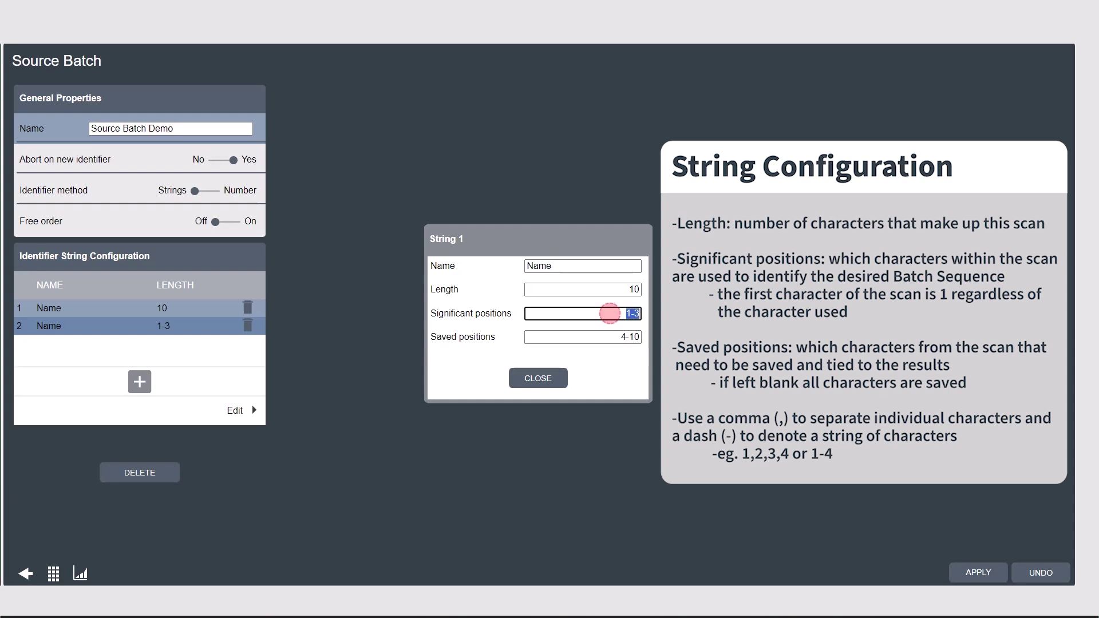
{"action": "key", "text": "BackSpace"}
{"action": "key", "text": "BackSpace"}
{"action": "key", "text": "BackSpace"}
{"action": "type", "text": "1,2,3"}
{"action": "double_click", "coordinate": [612, 314]}
{"action": "type", "text": "1"}
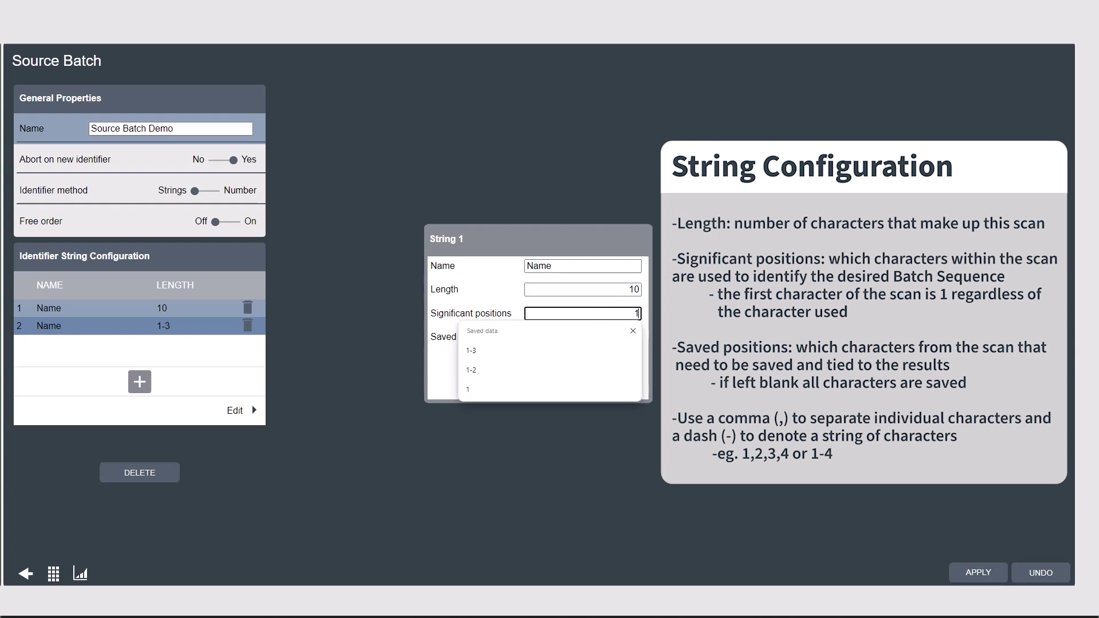
{"action": "type", "text": "-3,5"}
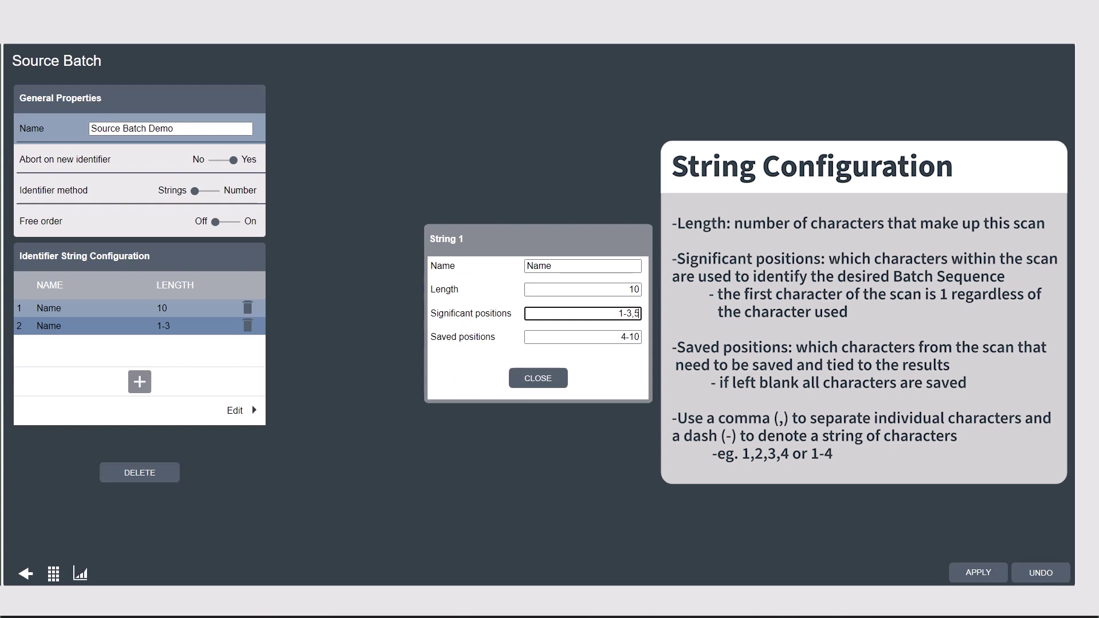
{"action": "key", "text": "BackSpace"}
{"action": "key", "text": "BackSpace"}
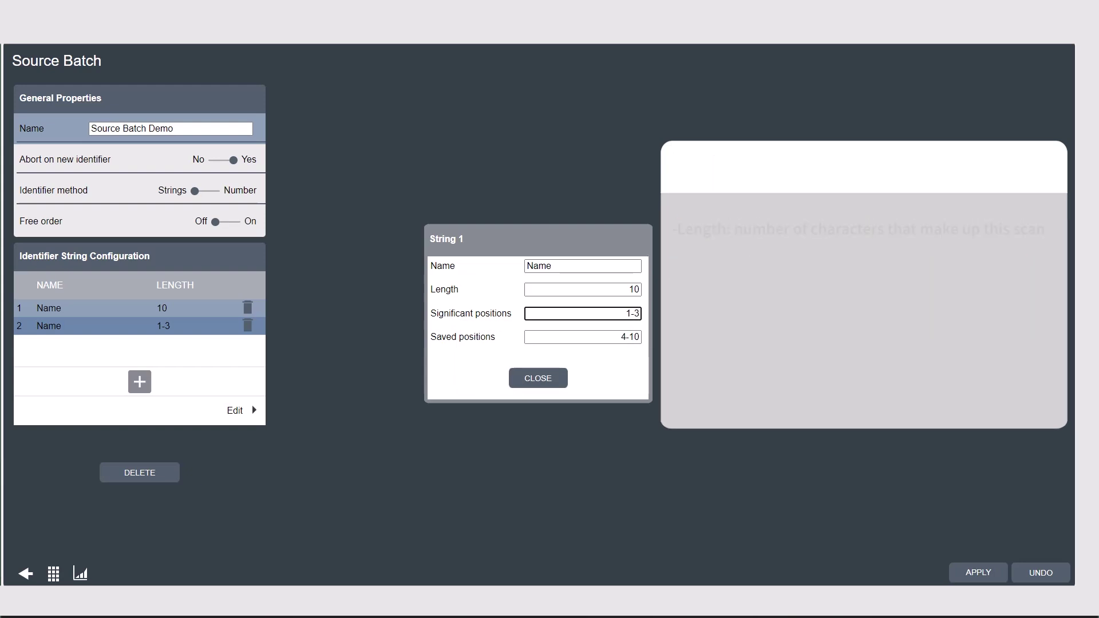
{"action": "left_click", "coordinate": [538, 381]}
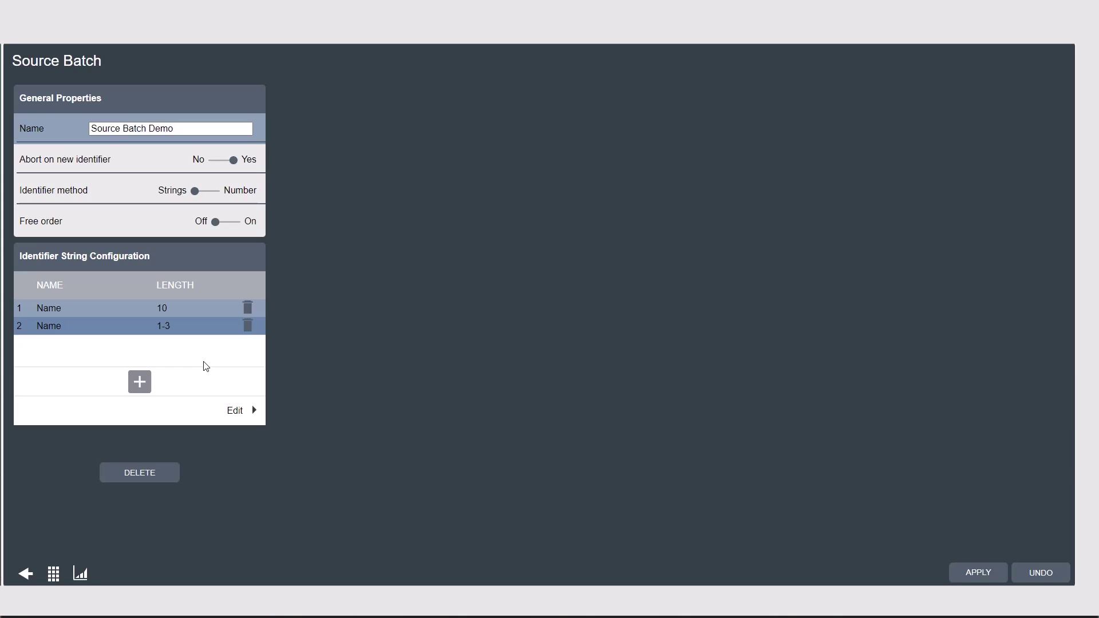
Give String 2 length 9, significant position 4, saved positions 0, and apply the changes.
{"action": "double_click", "coordinate": [50, 325]}
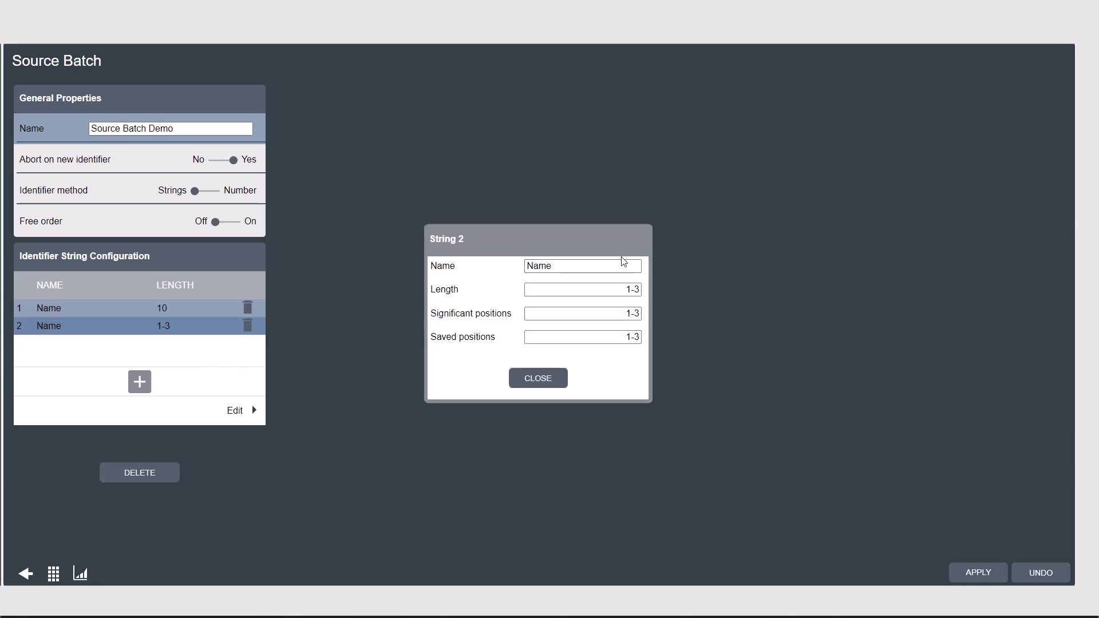
{"action": "left_click", "coordinate": [600, 288]}
{"action": "type", "text": "9"}
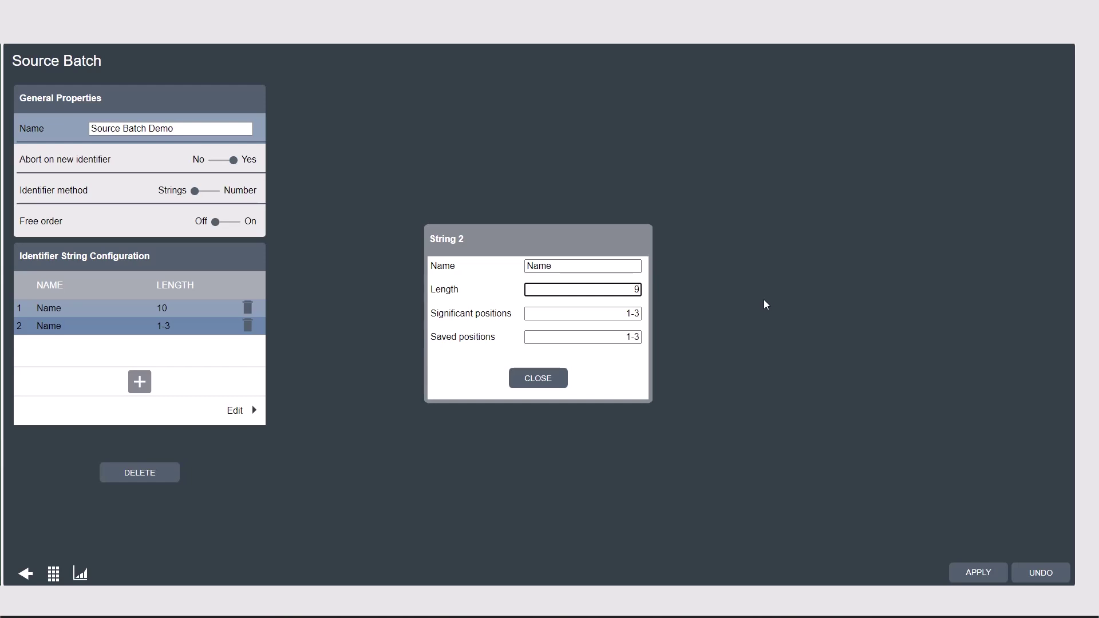
{"action": "left_click", "coordinate": [589, 315]}
{"action": "type", "text": "4"}
{"action": "left_click", "coordinate": [613, 333]}
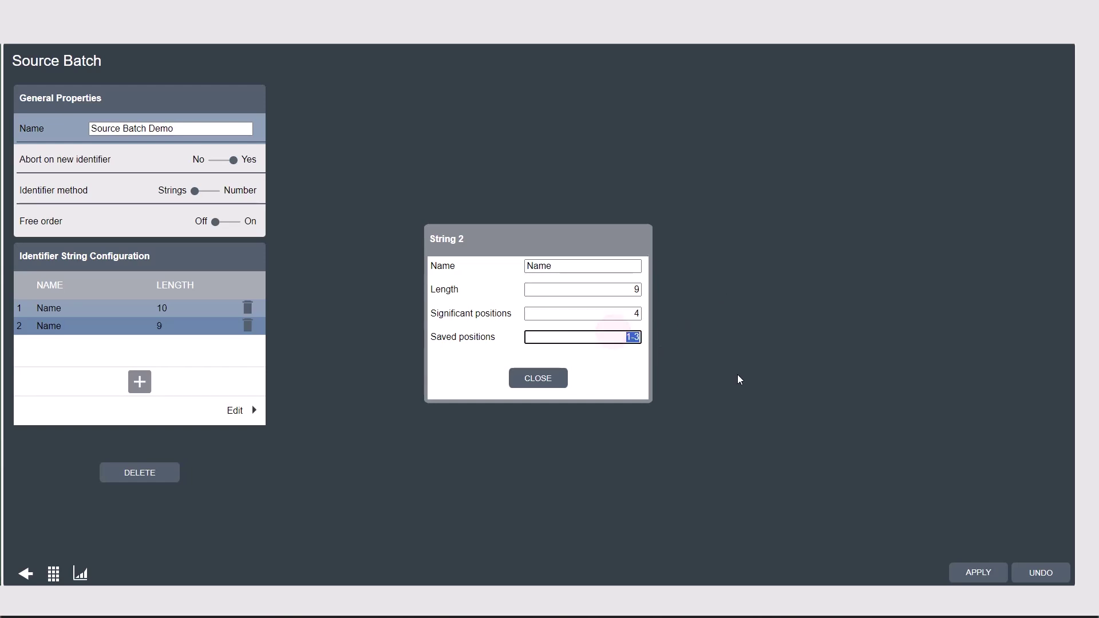
{"action": "type", "text": "0"}
{"action": "left_click", "coordinate": [544, 378]}
{"action": "left_click", "coordinate": [988, 566]}
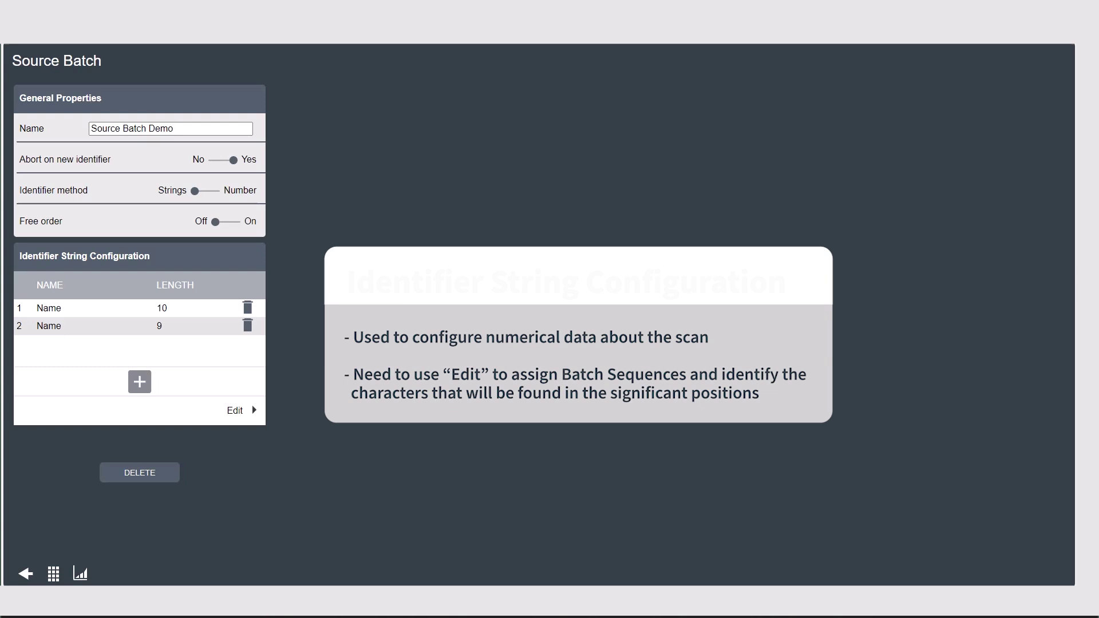
Open the string-to-batch assignment editor and the batch choice for string ABC.
{"action": "left_click", "coordinate": [240, 423]}
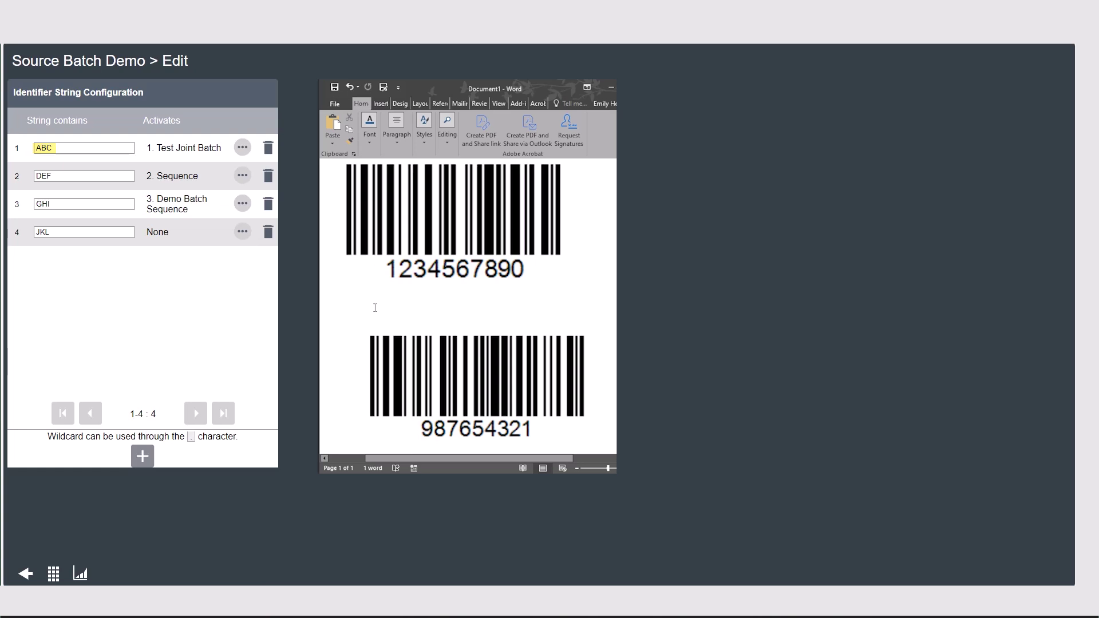
{"action": "left_click", "coordinate": [243, 150]}
Keep only string 1236, activating 3. Demo Batch Sequence, and apply.
{"action": "left_click", "coordinate": [129, 189]}
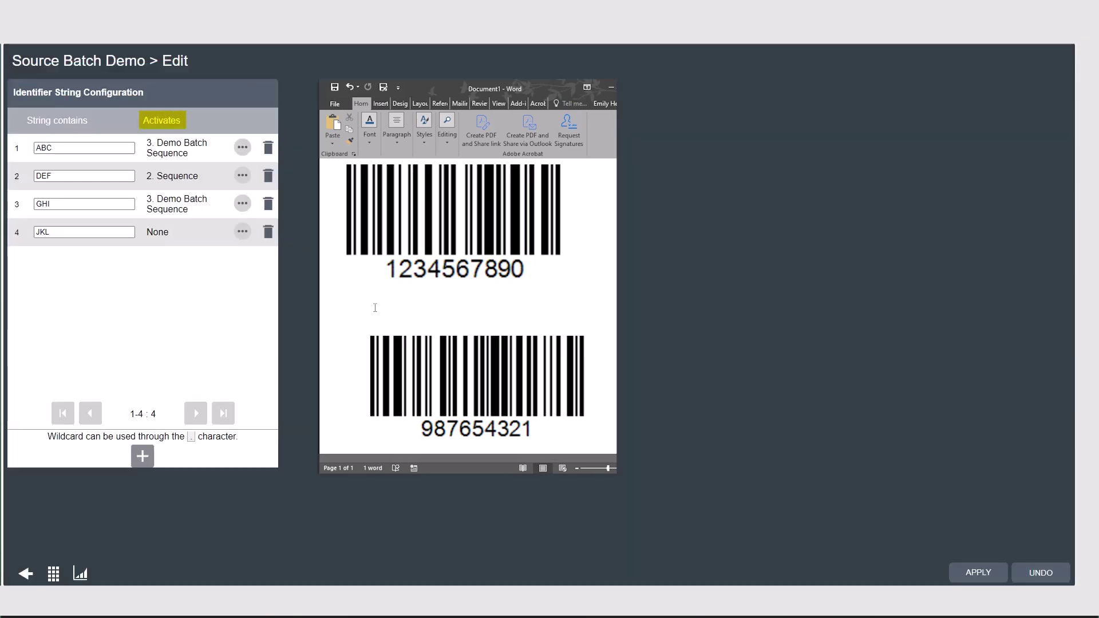
{"action": "left_click", "coordinate": [268, 175]}
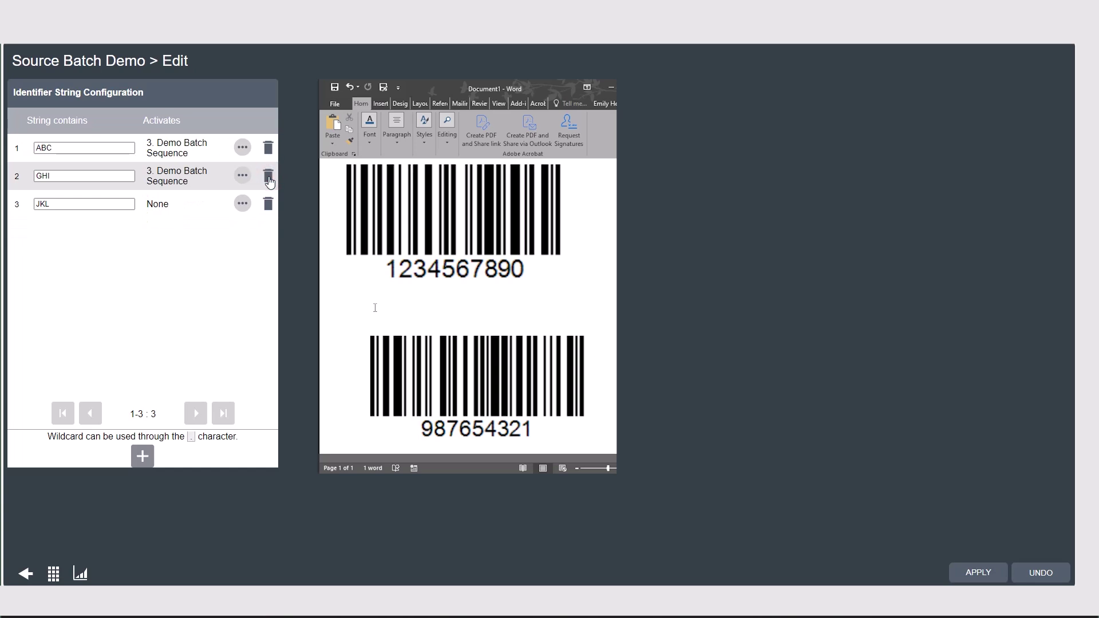
{"action": "left_click", "coordinate": [267, 176]}
{"action": "left_click", "coordinate": [269, 177]}
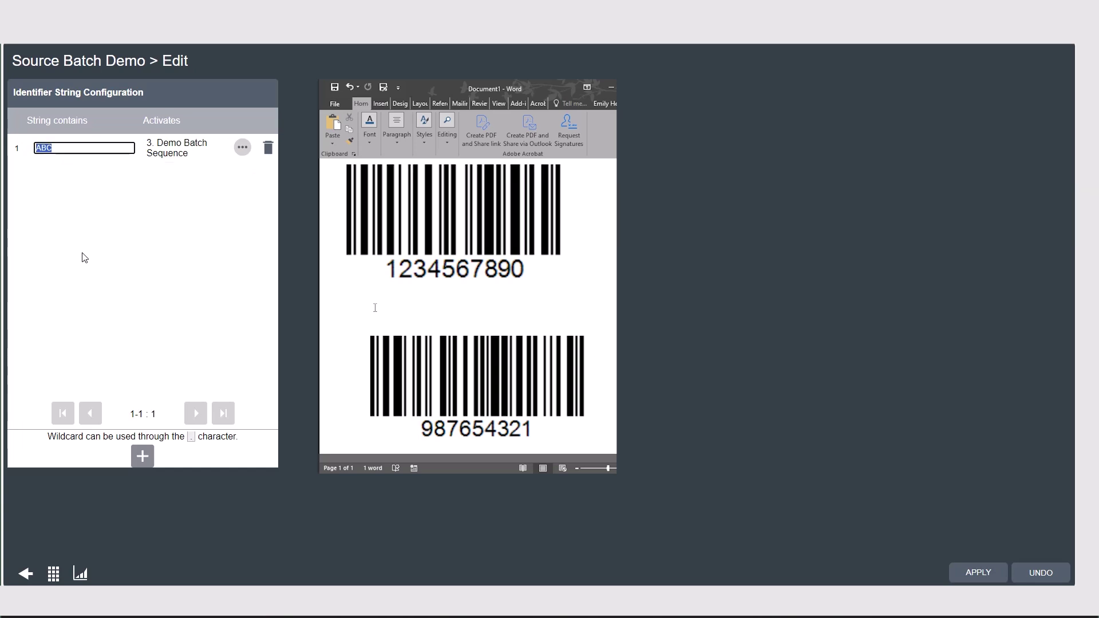
{"action": "type", "text": "123"}
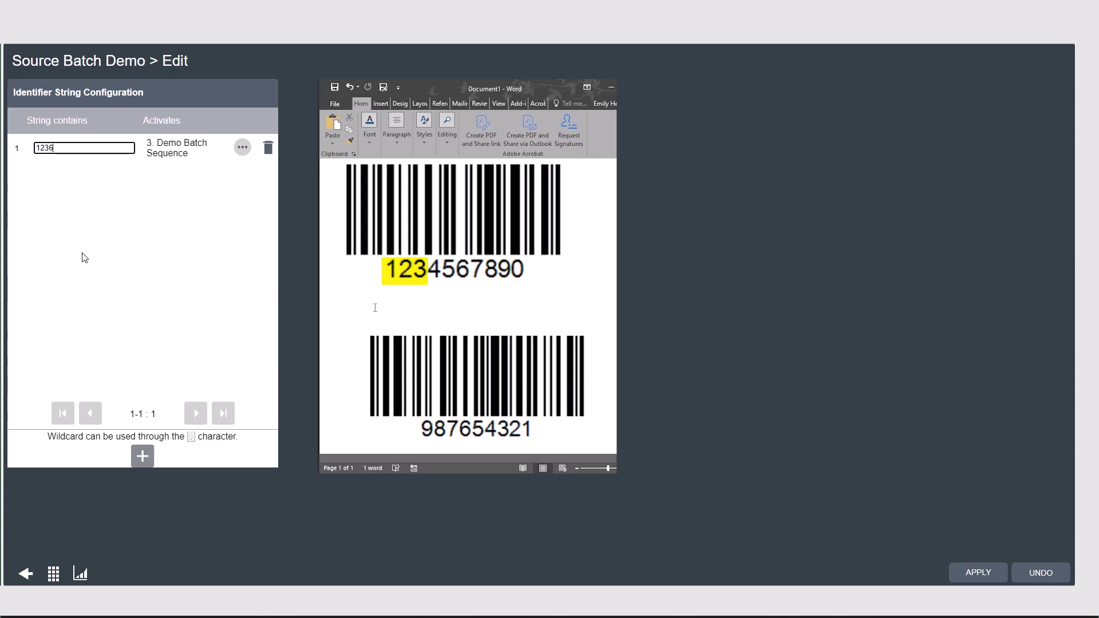
{"action": "type", "text": "6"}
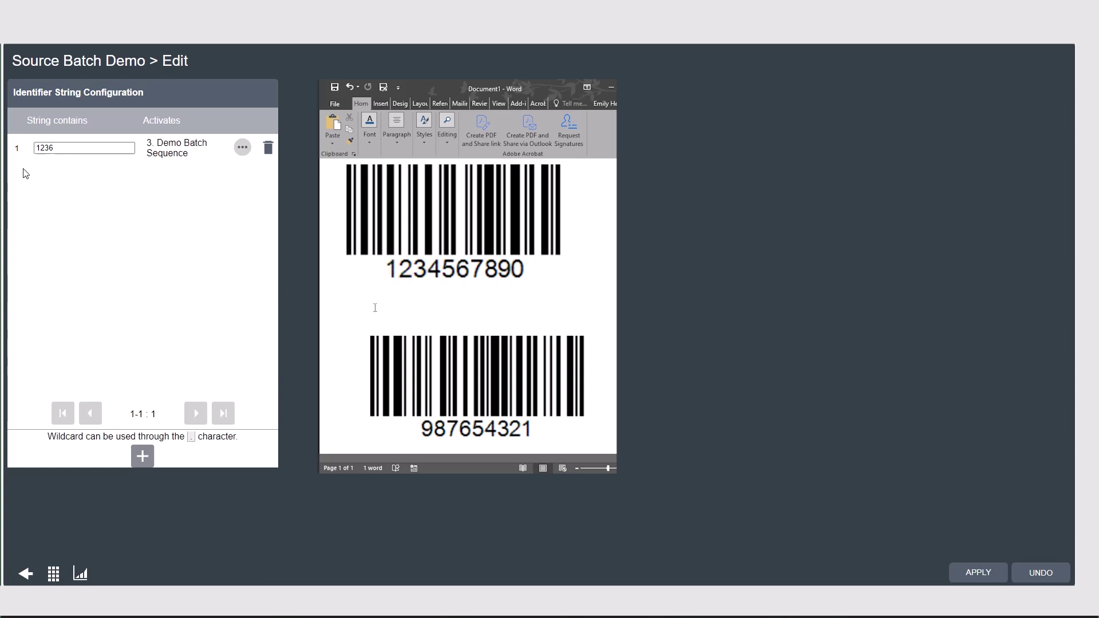
{"action": "double_click", "coordinate": [59, 148]}
{"action": "type", "text": "9876"}
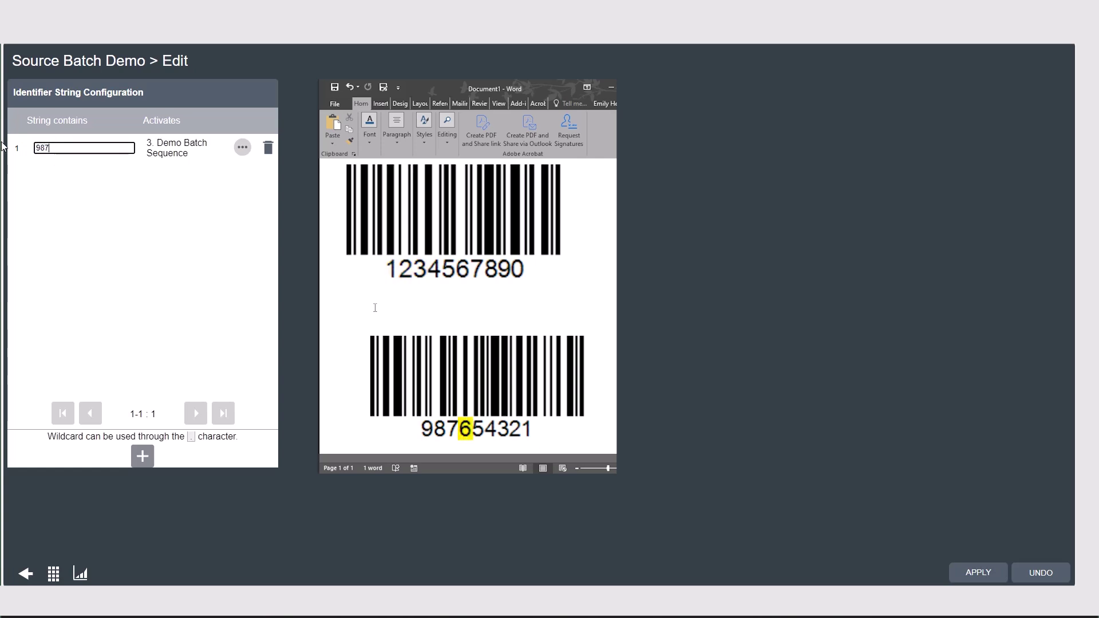
{"action": "double_click", "coordinate": [76, 148]}
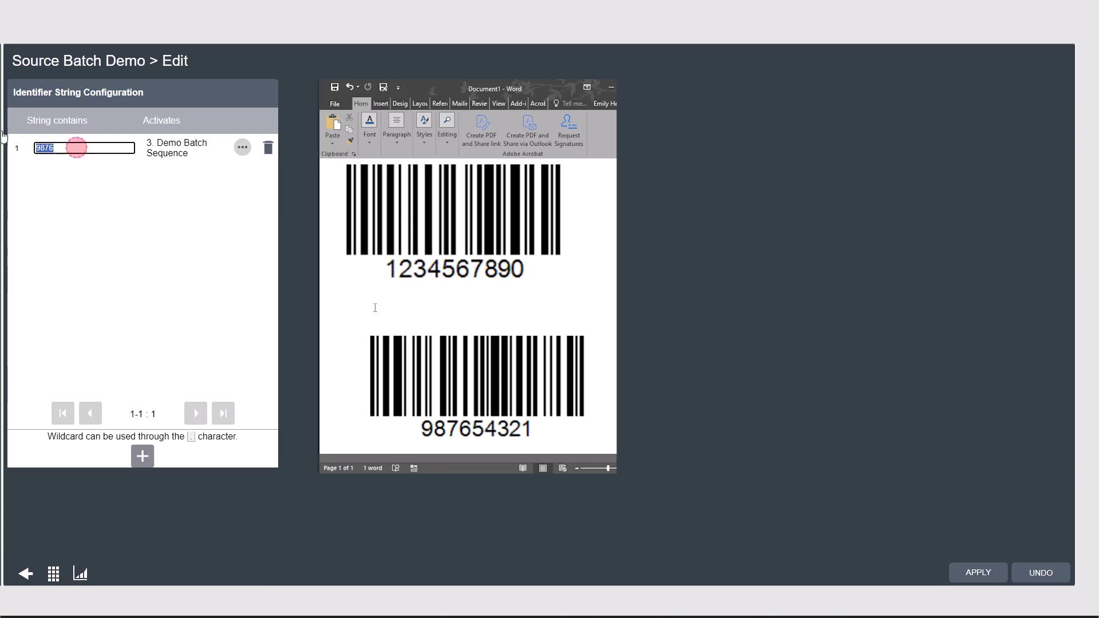
{"action": "type", "text": "1236"}
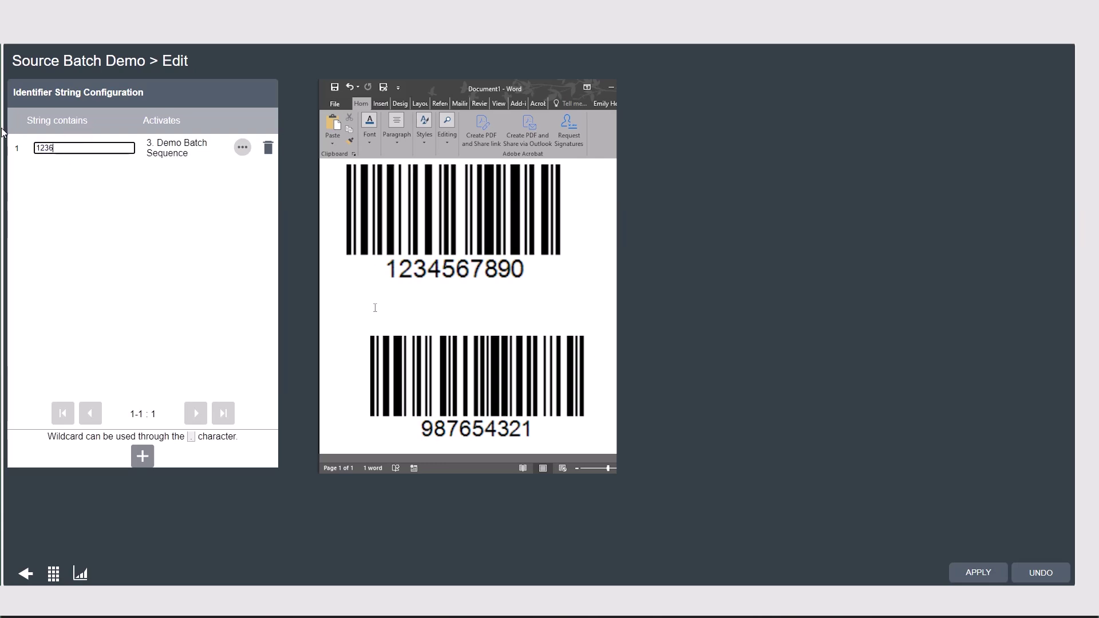
{"action": "left_click", "coordinate": [988, 566]}
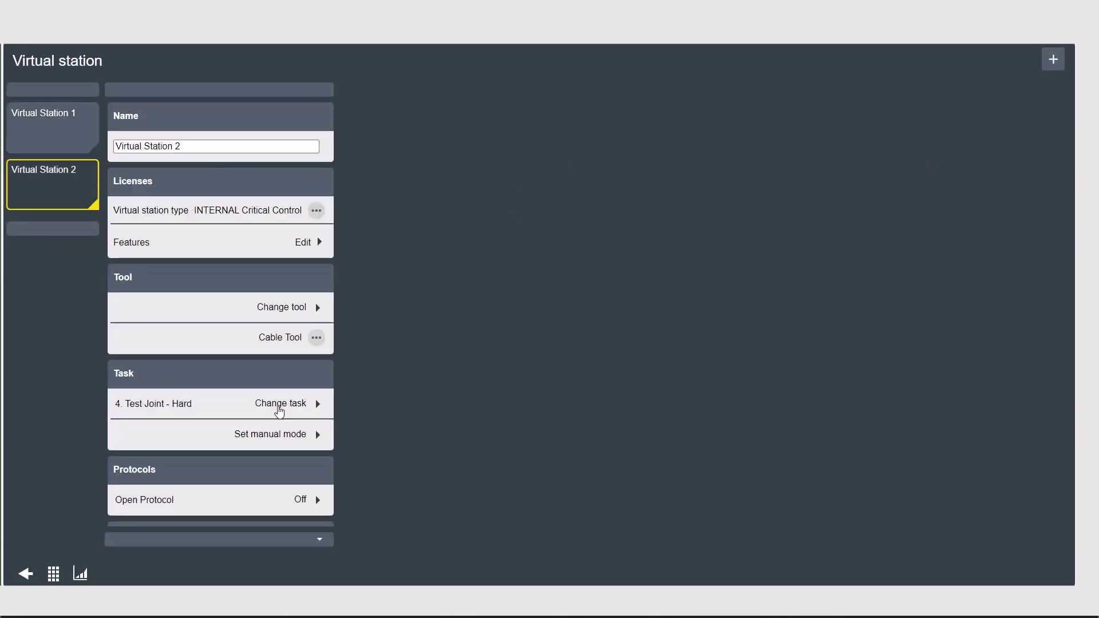
Assign Source Batch Demo as Virtual Station 2's task and open the Result Overview.
{"action": "left_click", "coordinate": [278, 406]}
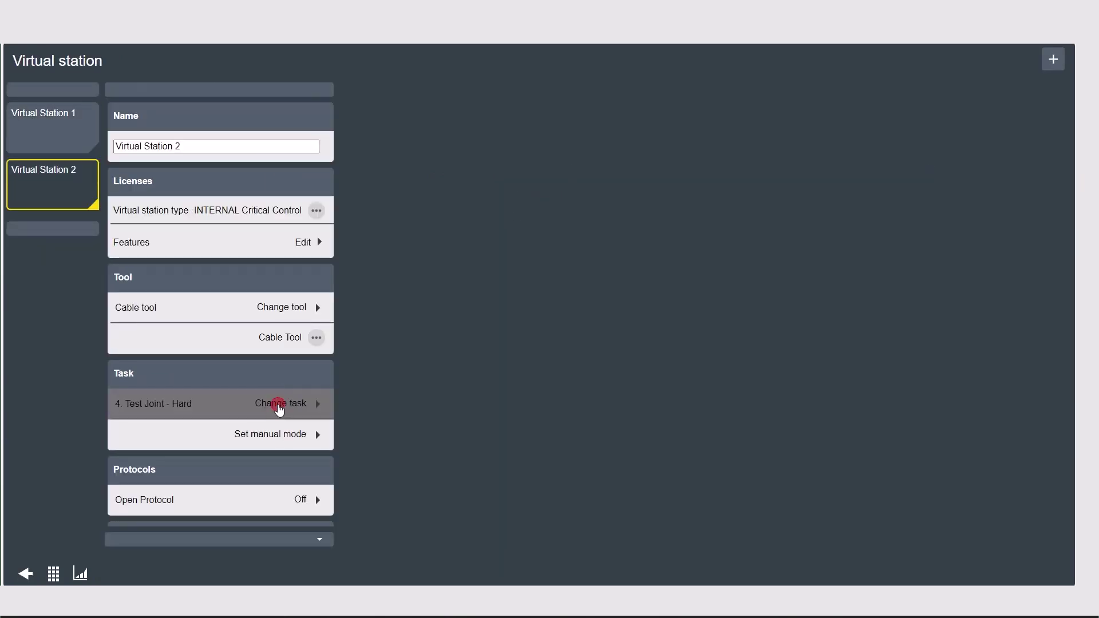
{"action": "left_click", "coordinate": [234, 106]}
{"action": "left_click", "coordinate": [77, 221]}
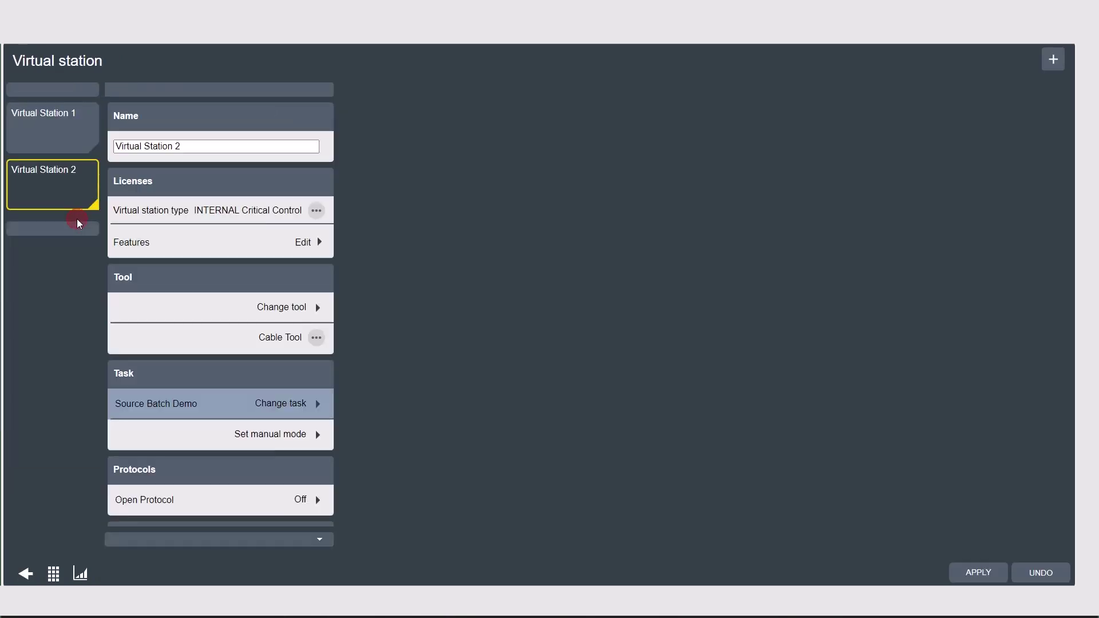
{"action": "left_click", "coordinate": [977, 573]}
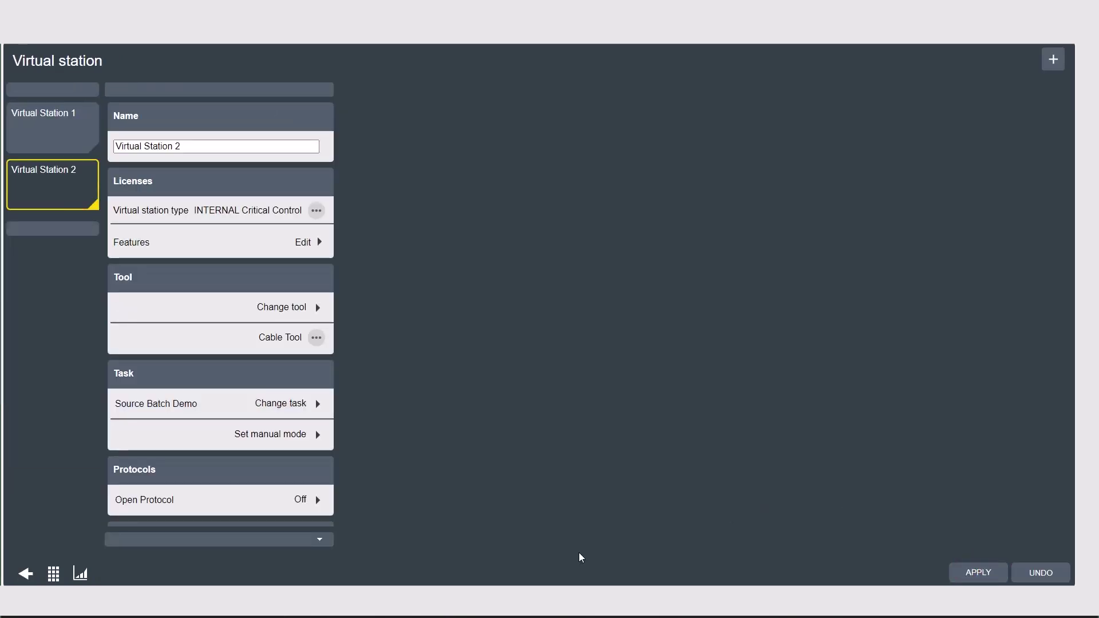
{"action": "left_click", "coordinate": [81, 574]}
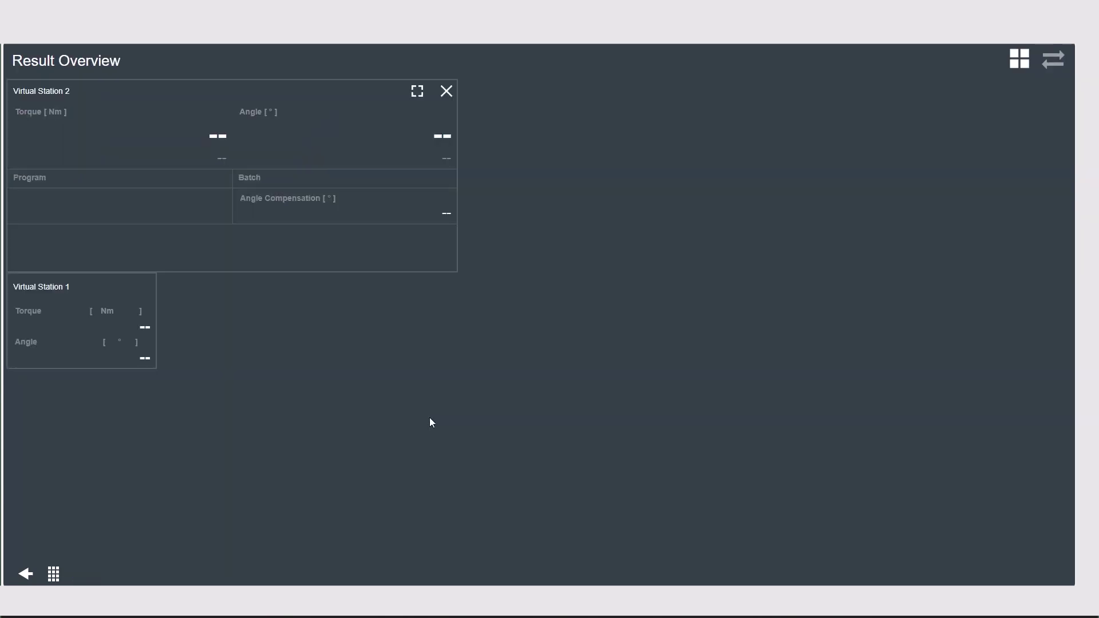
Scan both barcodes at Virtual Station 2 and view the combined VIN details.
{"action": "left_click", "coordinate": [301, 209]}
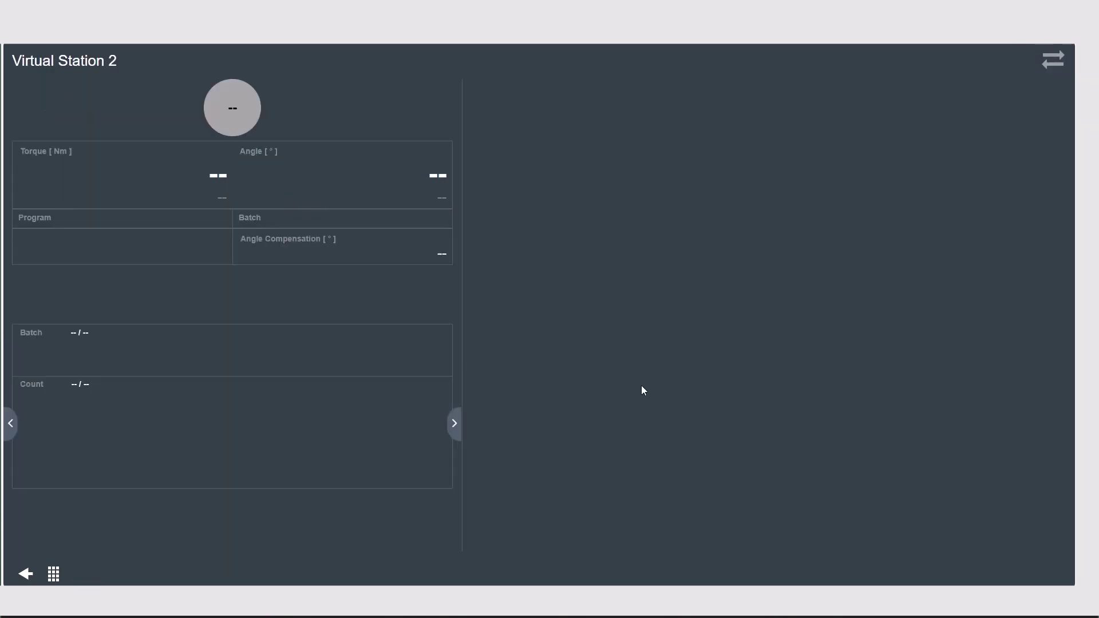
{"action": "key", "text": "alt+Tab"}
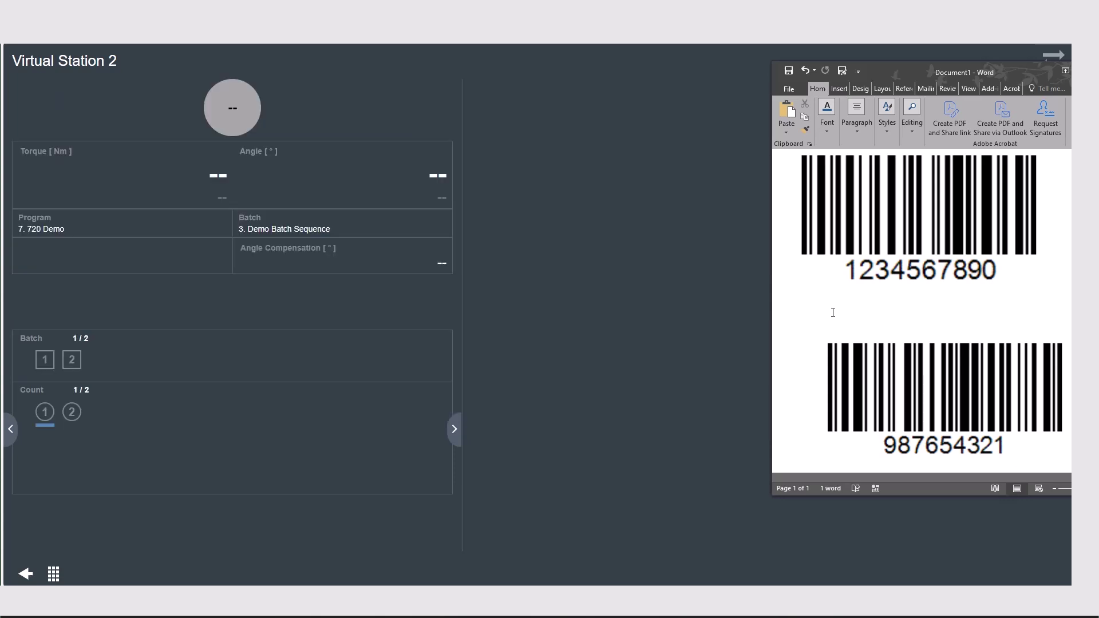
{"action": "left_click", "coordinate": [456, 432]}
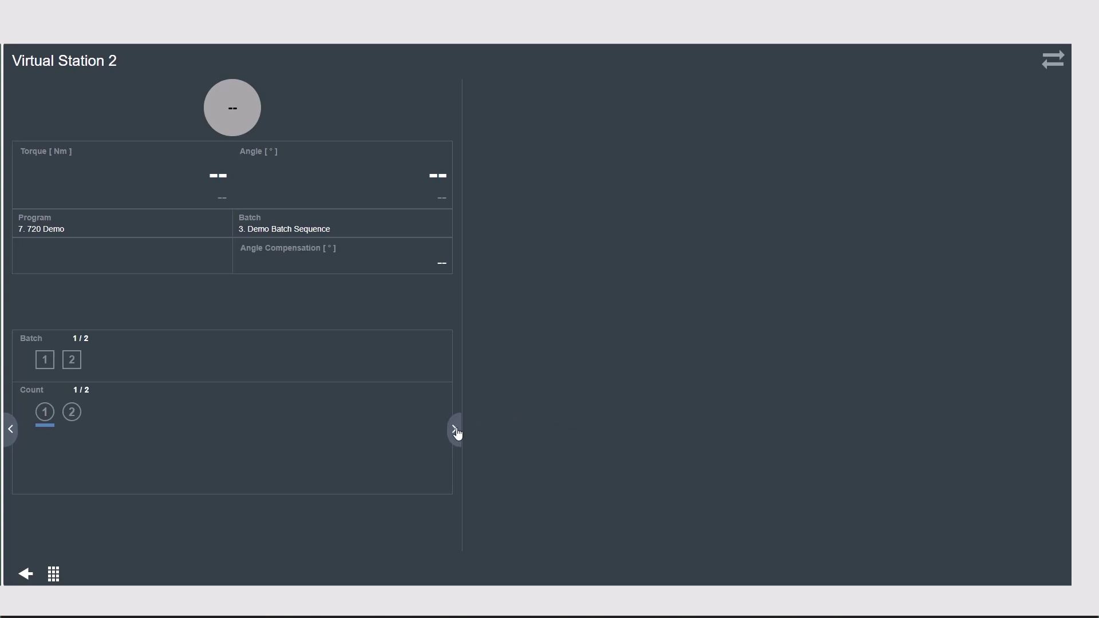
{"action": "left_click", "coordinate": [456, 431]}
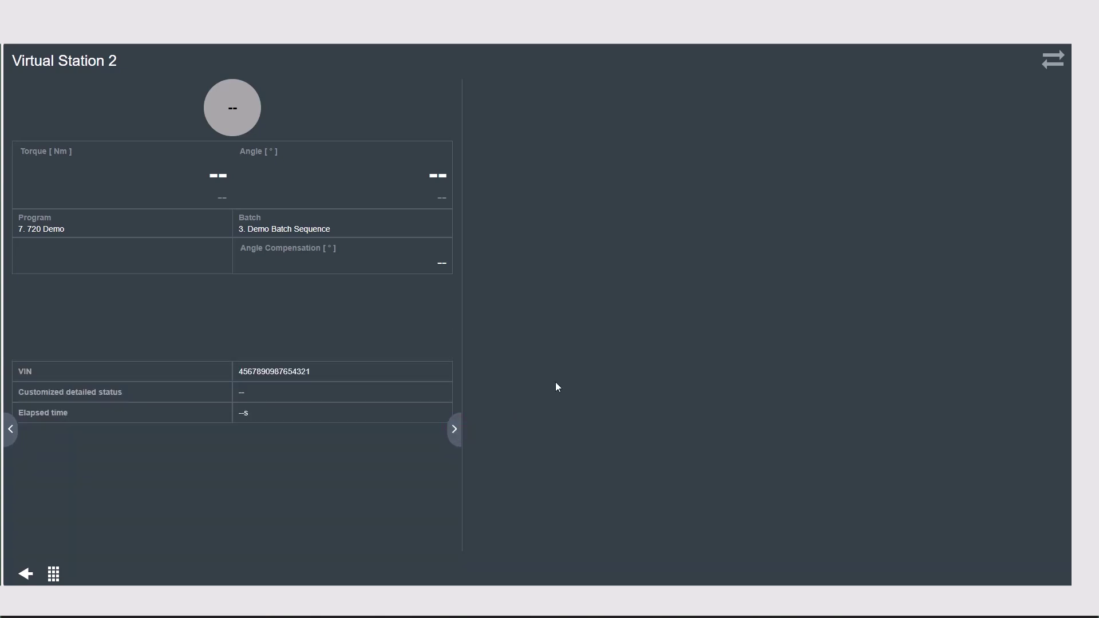